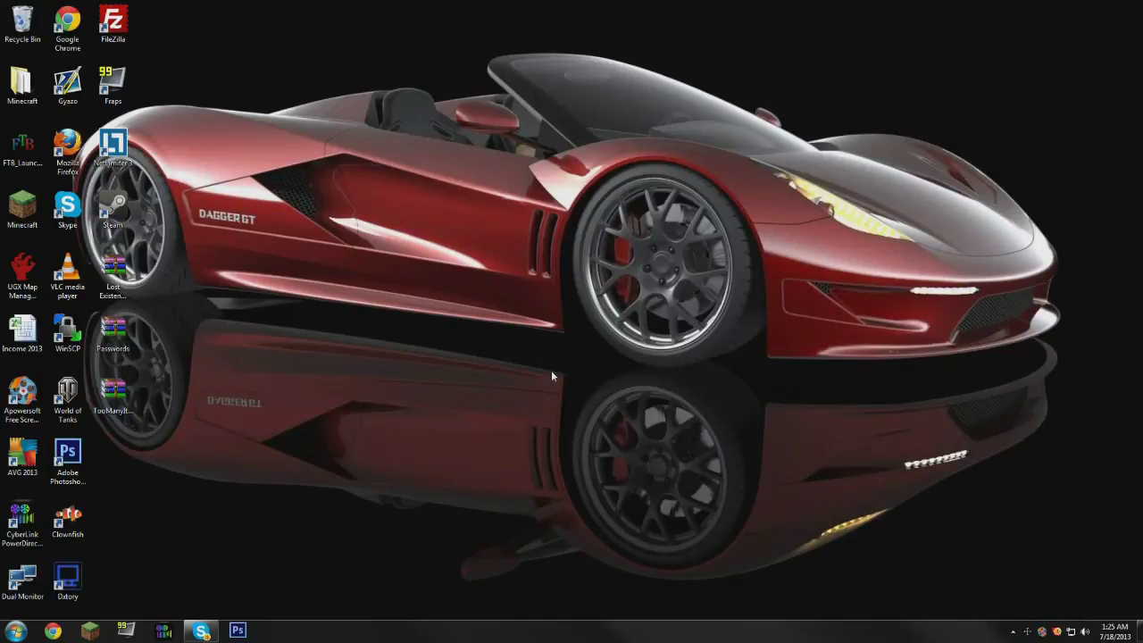
# - Search %appdata% from the Start menu to open the Roaming folder
pyautogui.click(15, 630)
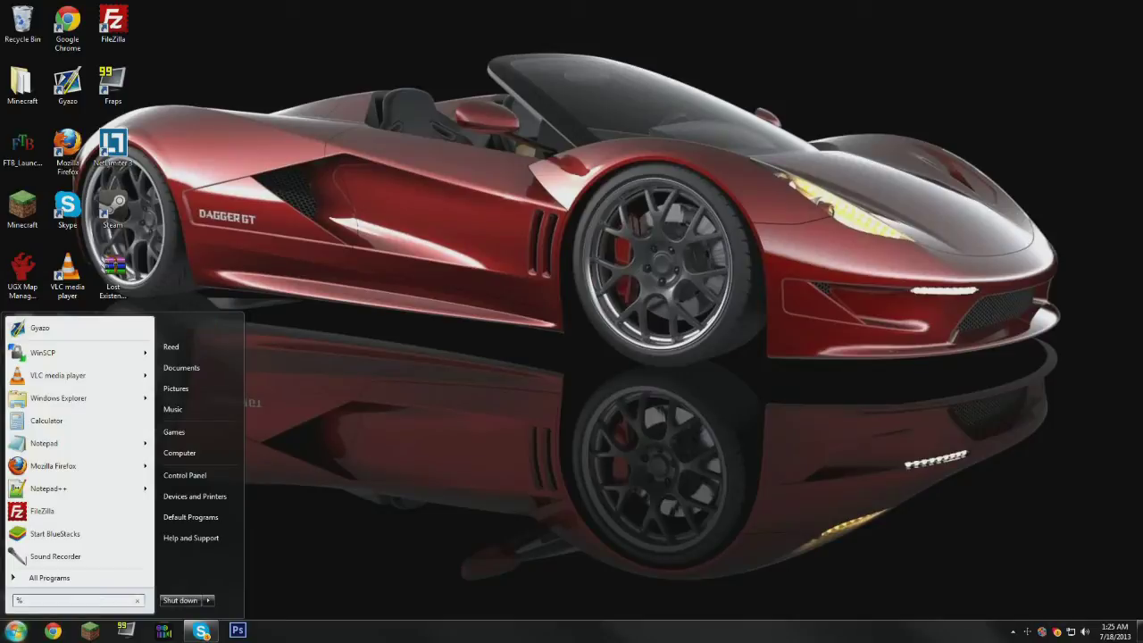
pyautogui.write('%appdata%')
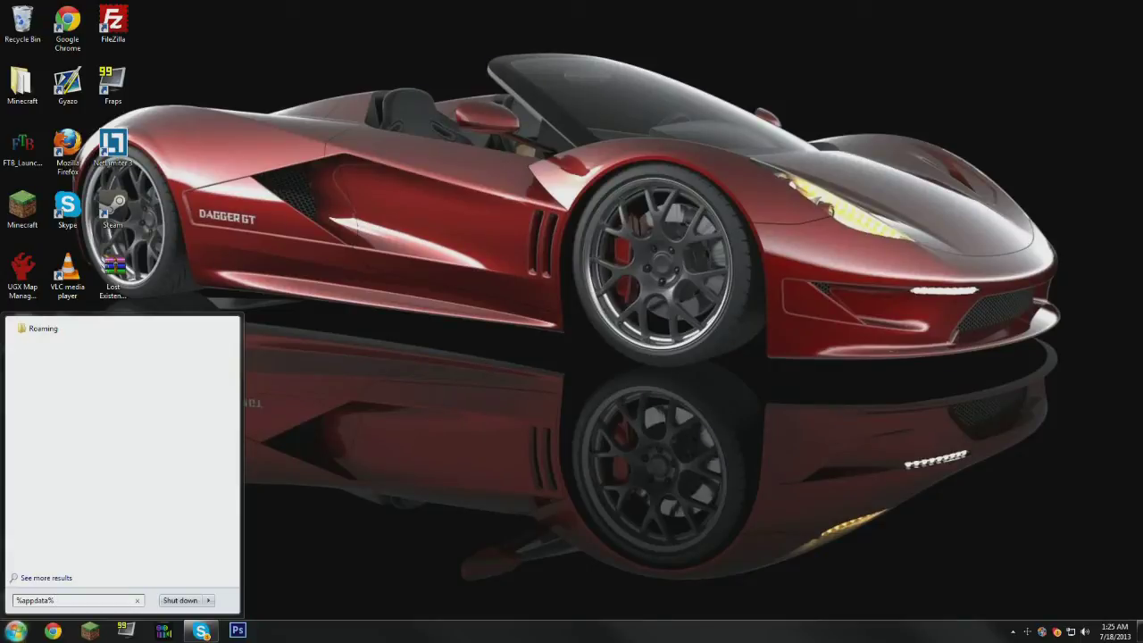
pyautogui.press('Return')
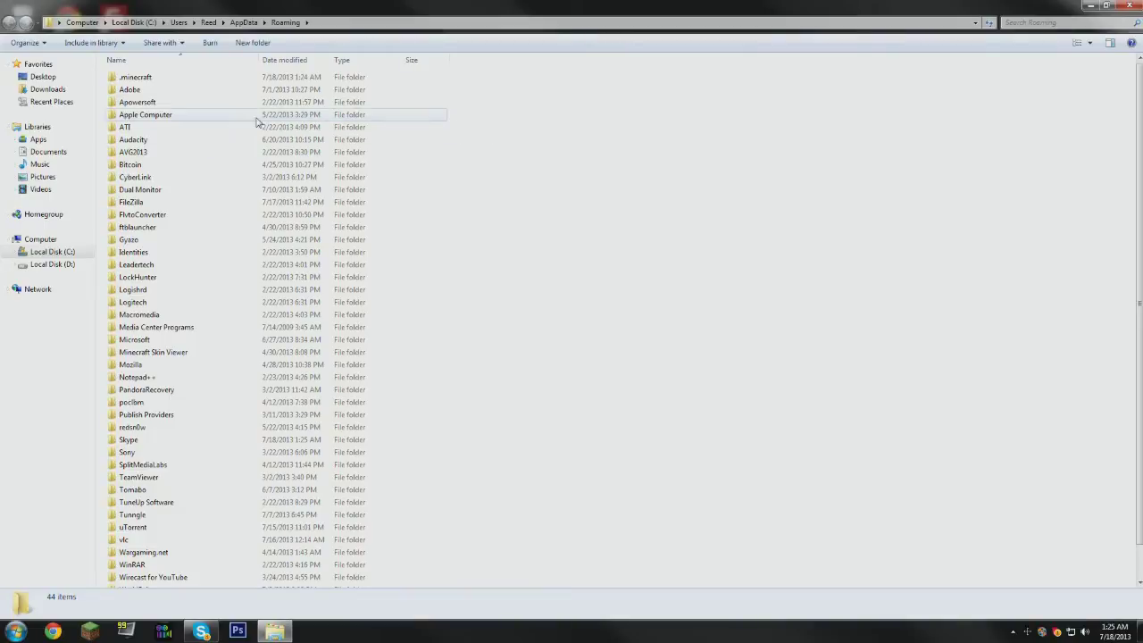
# - In .minecraft\versions, copy the 1.6.2 folder and rename the copy to mod
pyautogui.doubleClick(161, 79)
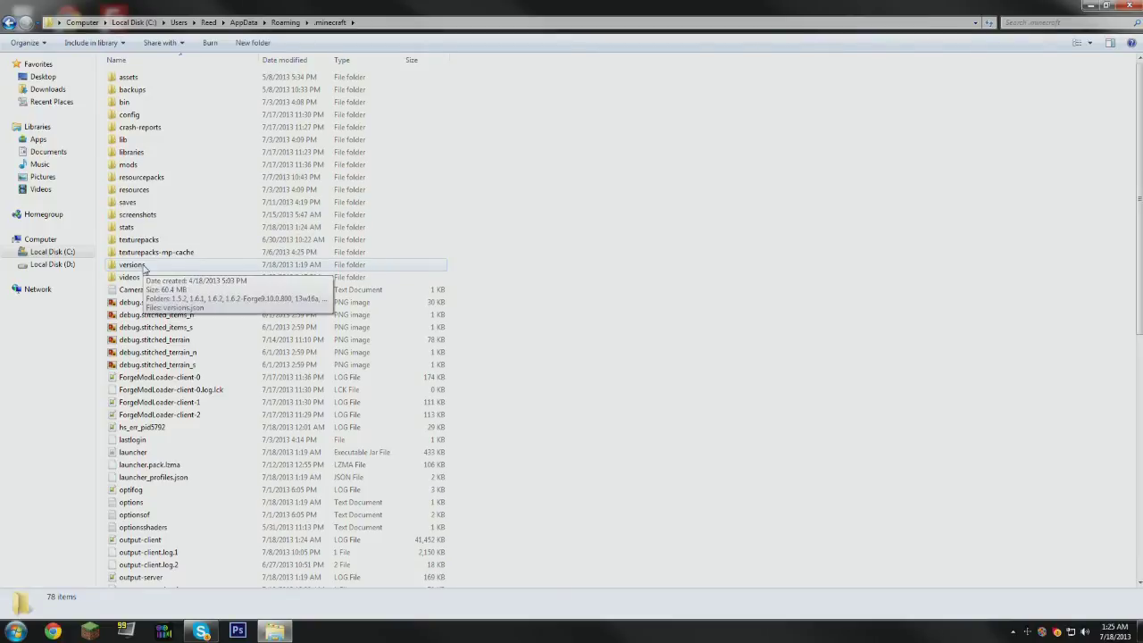
pyautogui.doubleClick(143, 269)
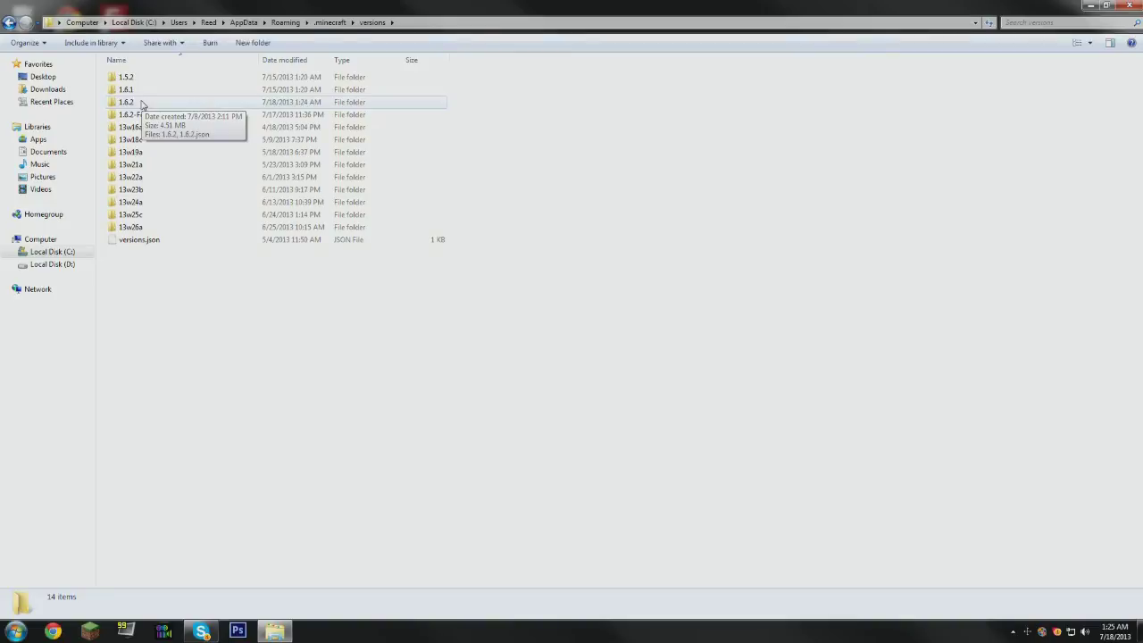
pyautogui.click(141, 105)
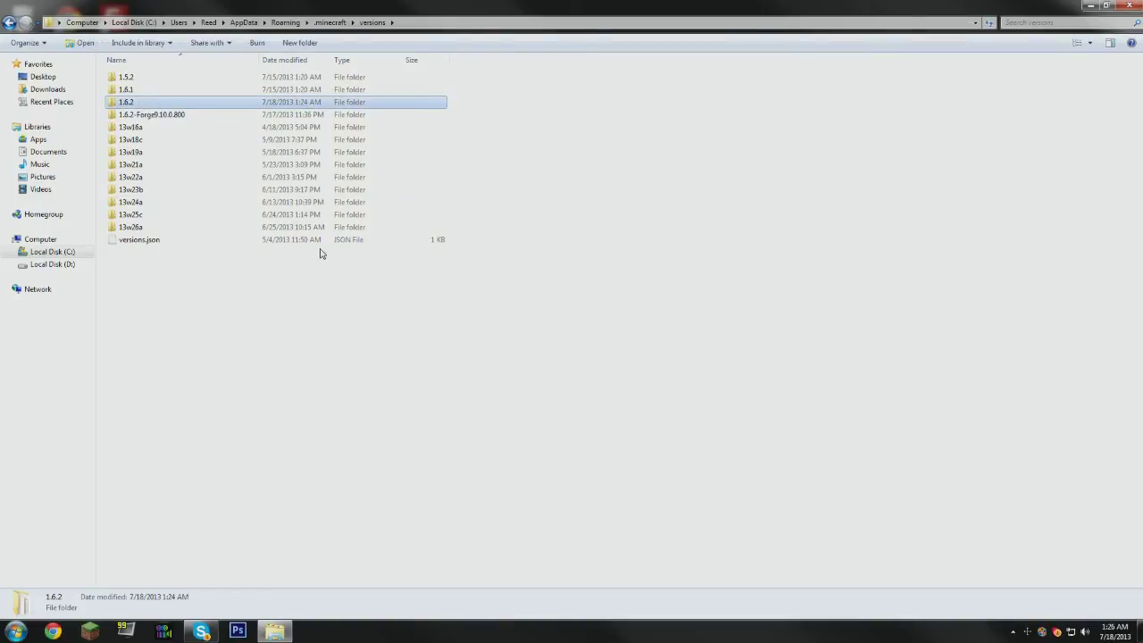
pyautogui.hotkey('ctrl', 'v')
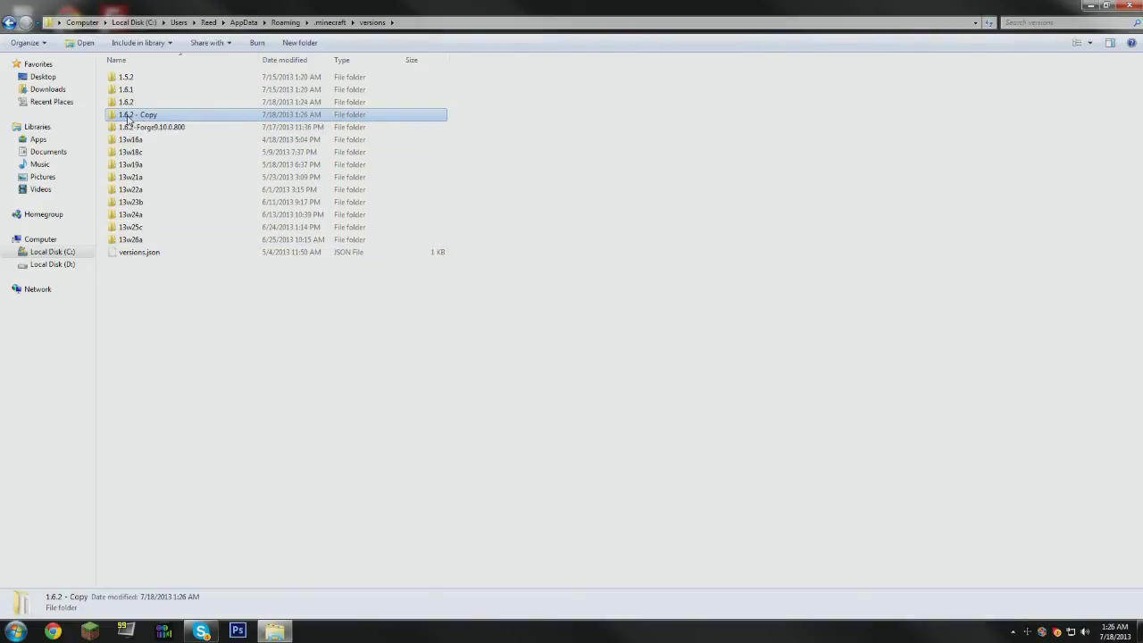
pyautogui.press('F2')
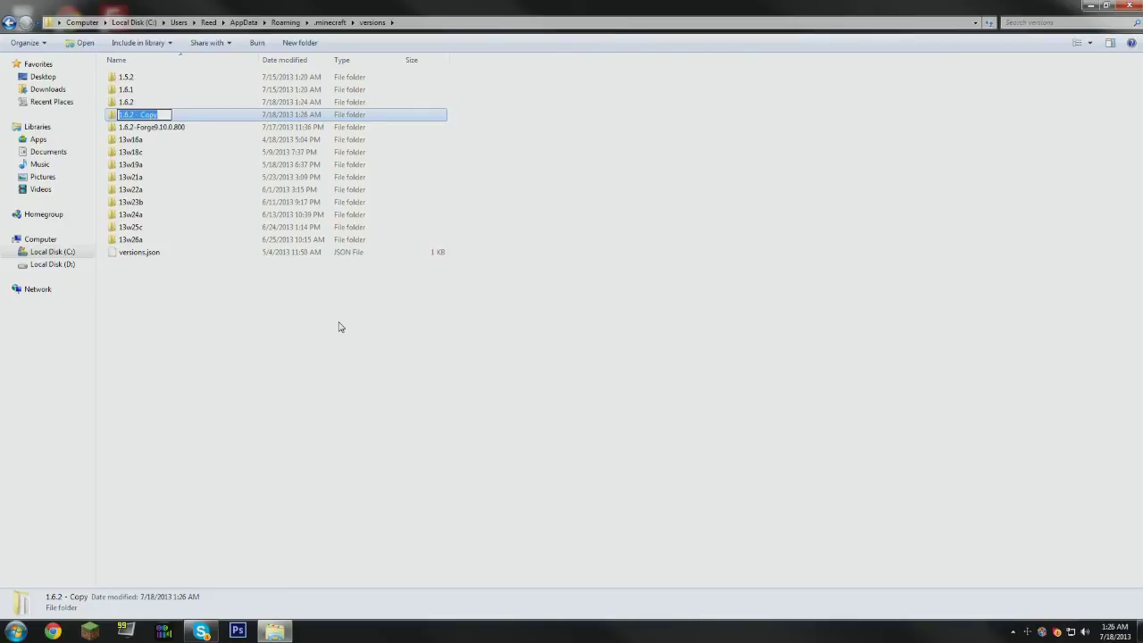
pyautogui.write('mod')
pyautogui.press('Return')
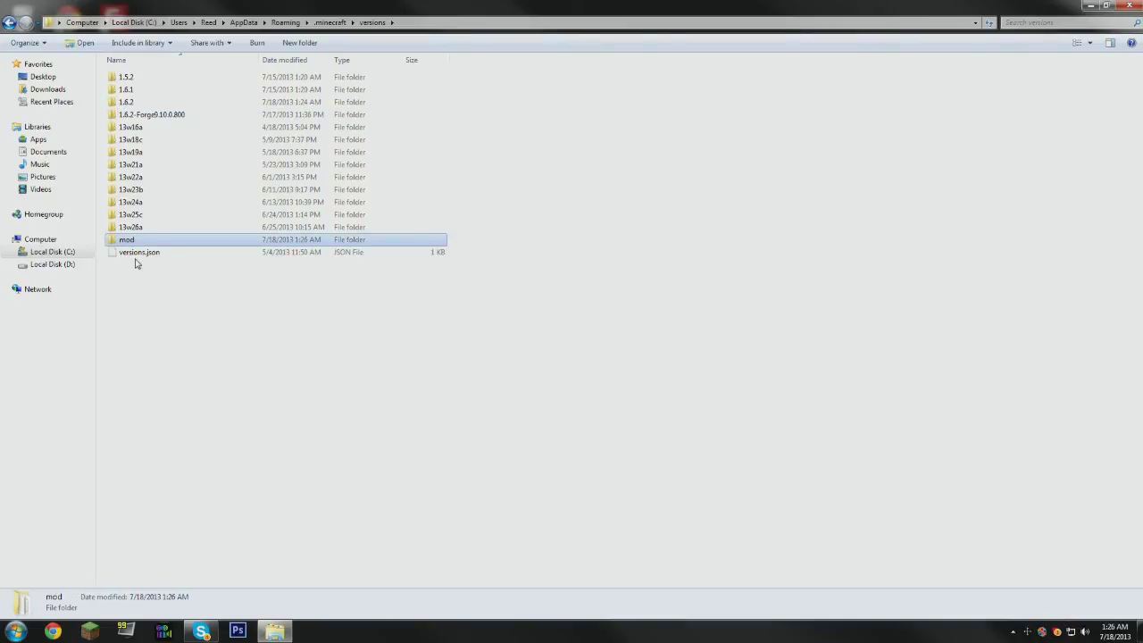
# - Open the mod folder and rename the 1.6.2 jar to mod
pyautogui.doubleClick(132, 244)
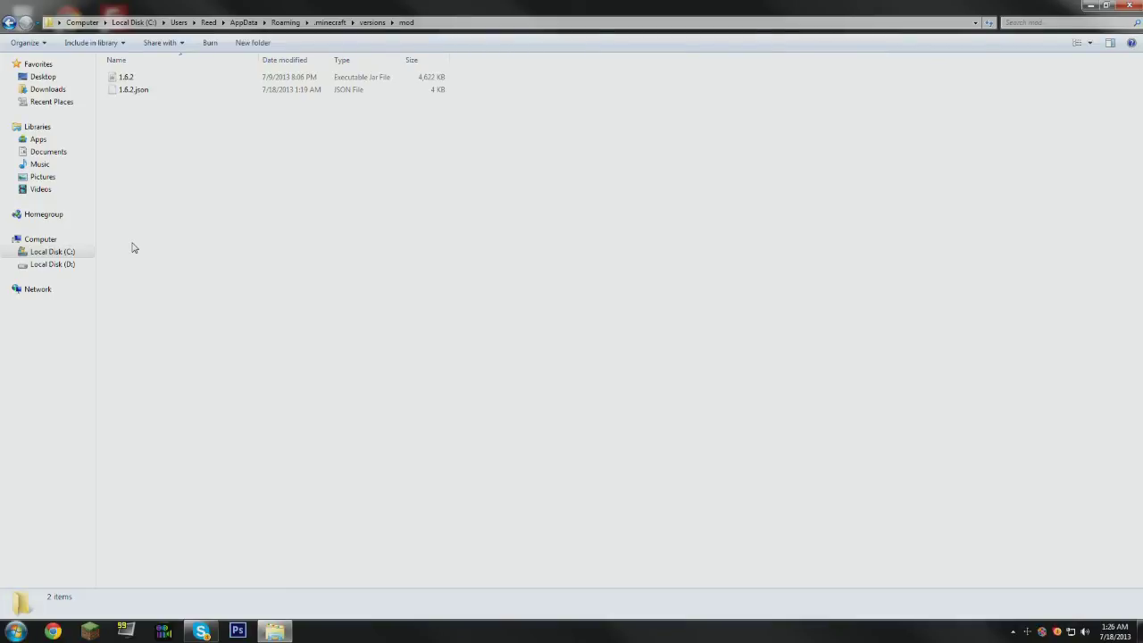
pyautogui.click(126, 79)
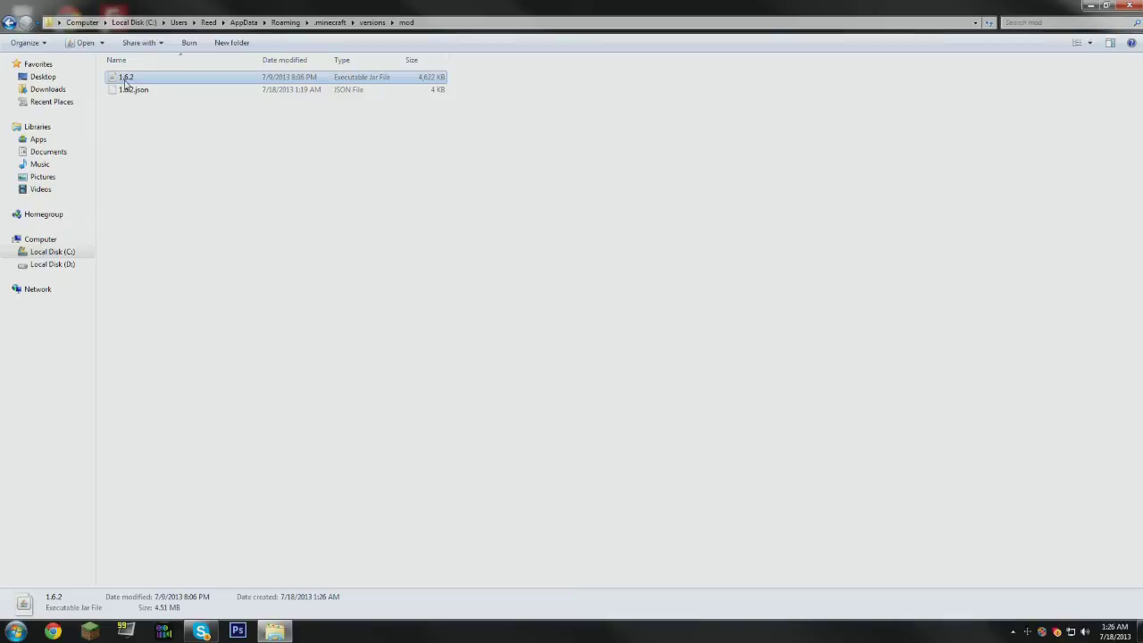
pyautogui.click(128, 79)
pyautogui.write('mod')
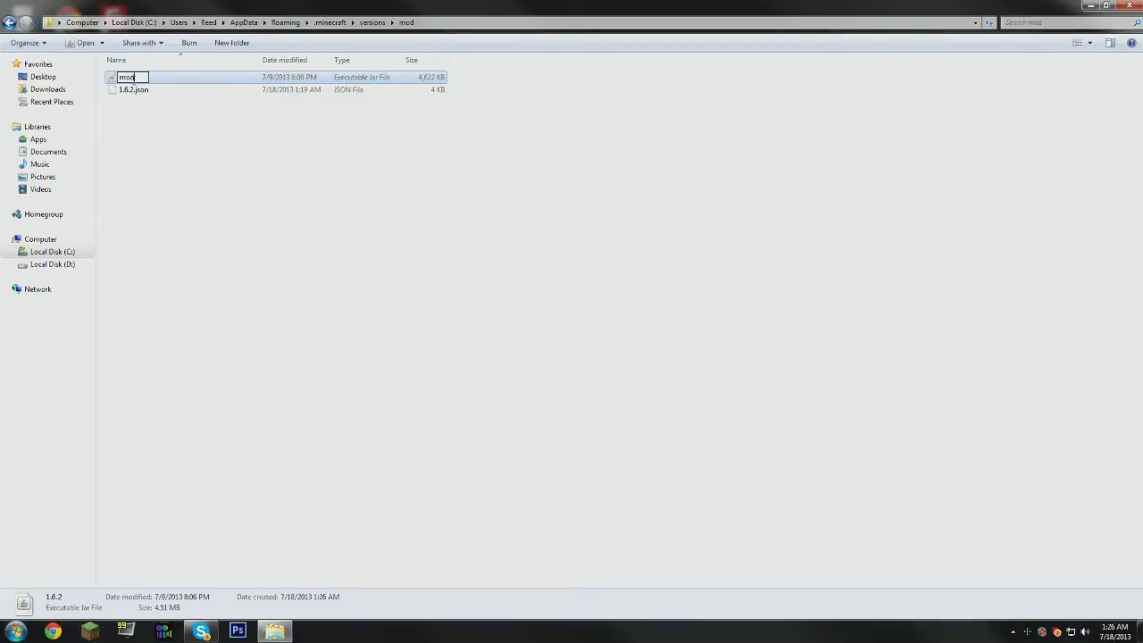
# - Rename 1.6.2.json to mod.json
pyautogui.click(127, 92)
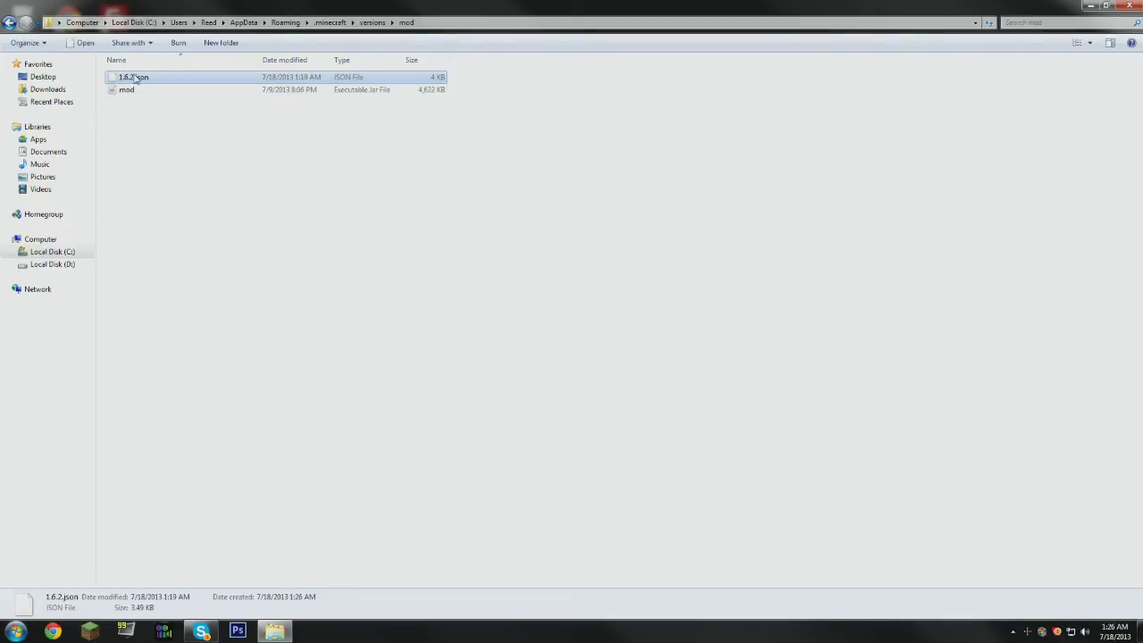
pyautogui.click(132, 78)
pyautogui.write('mod')
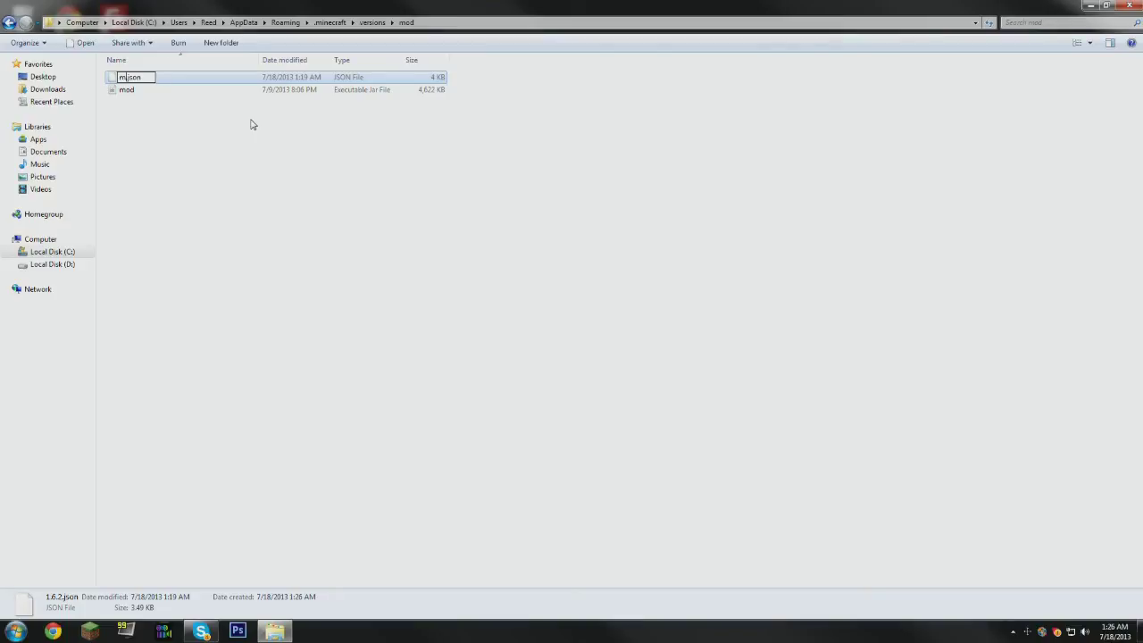
pyautogui.press('Return')
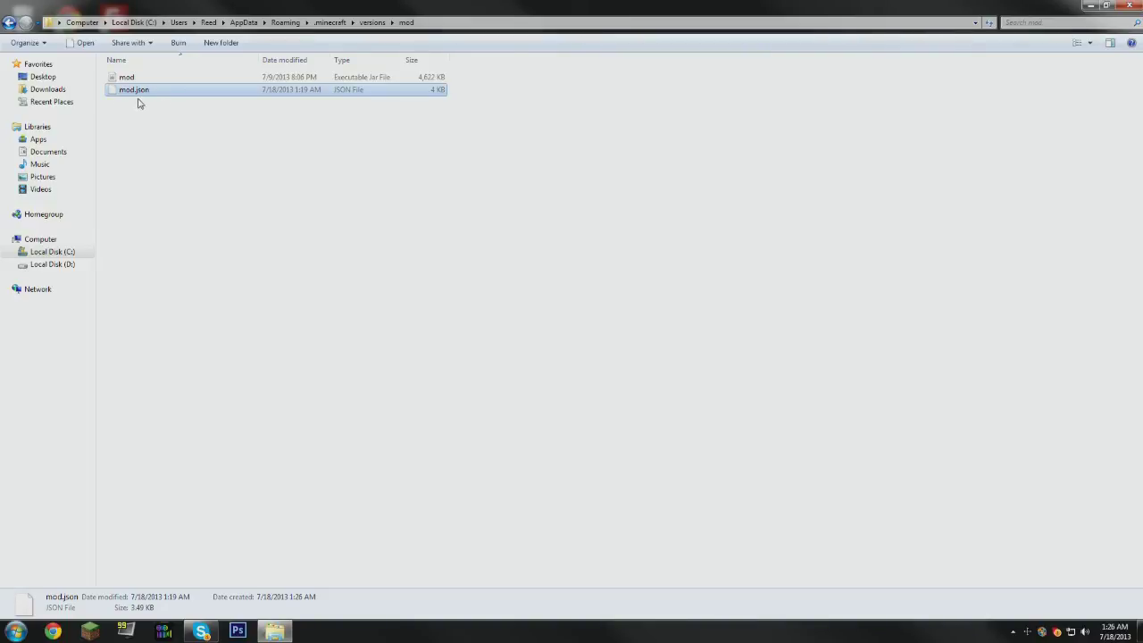
# - In Notepad++, change the id in mod.json from 1.6.2 to mod, save, and close
pyautogui.rightClick(135, 95)
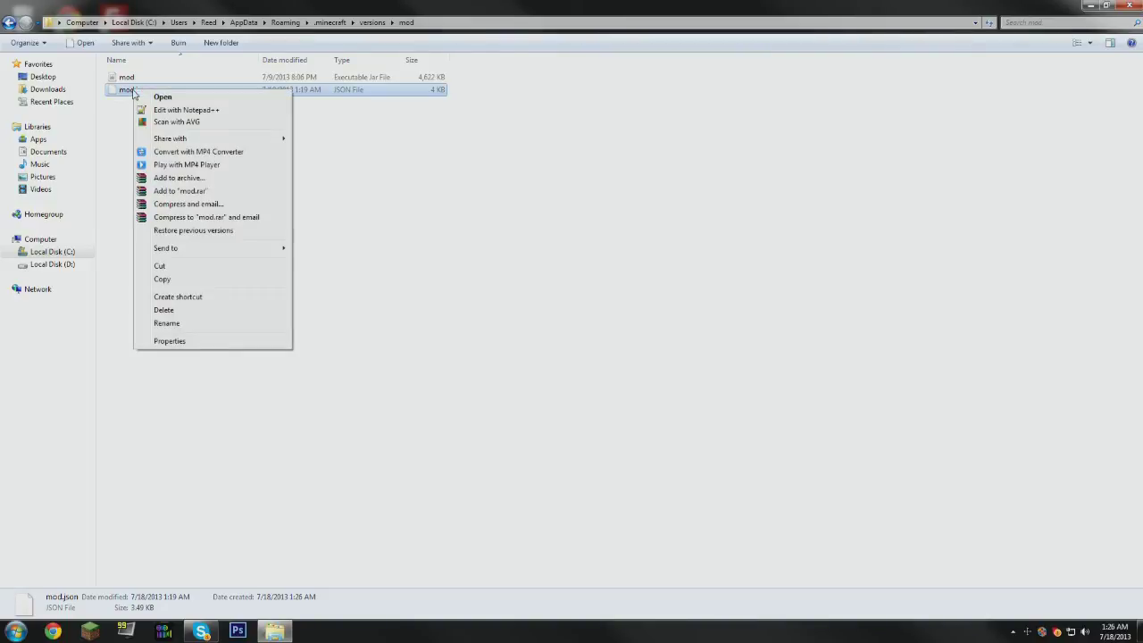
pyautogui.click(193, 111)
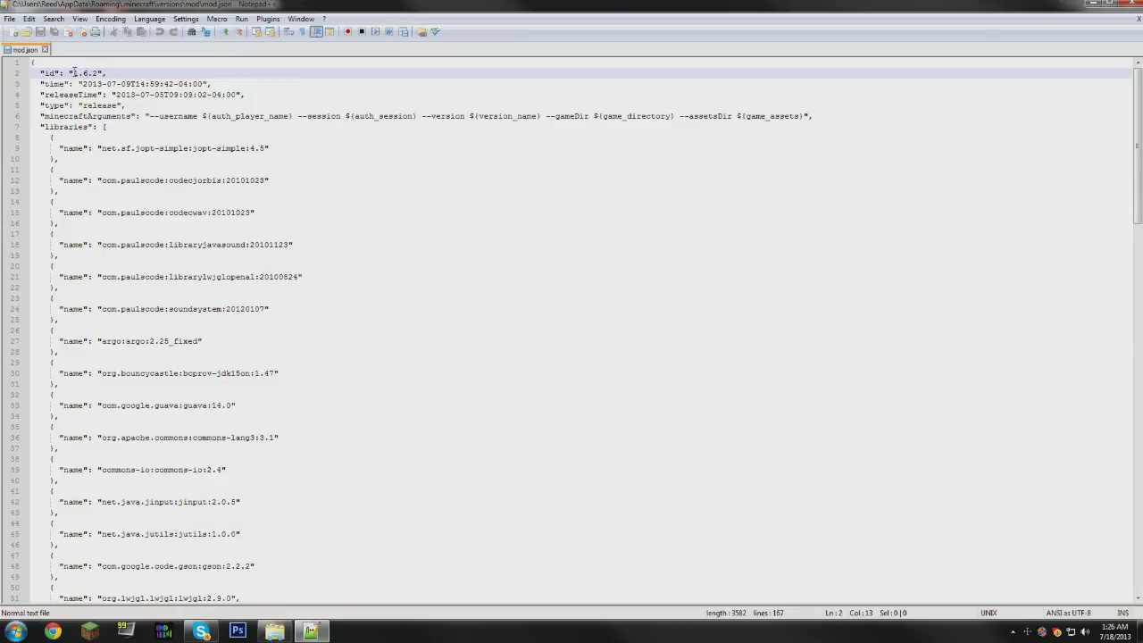
pyautogui.moveTo(74, 73); pyautogui.dragTo(98, 72)
pyautogui.write('m')
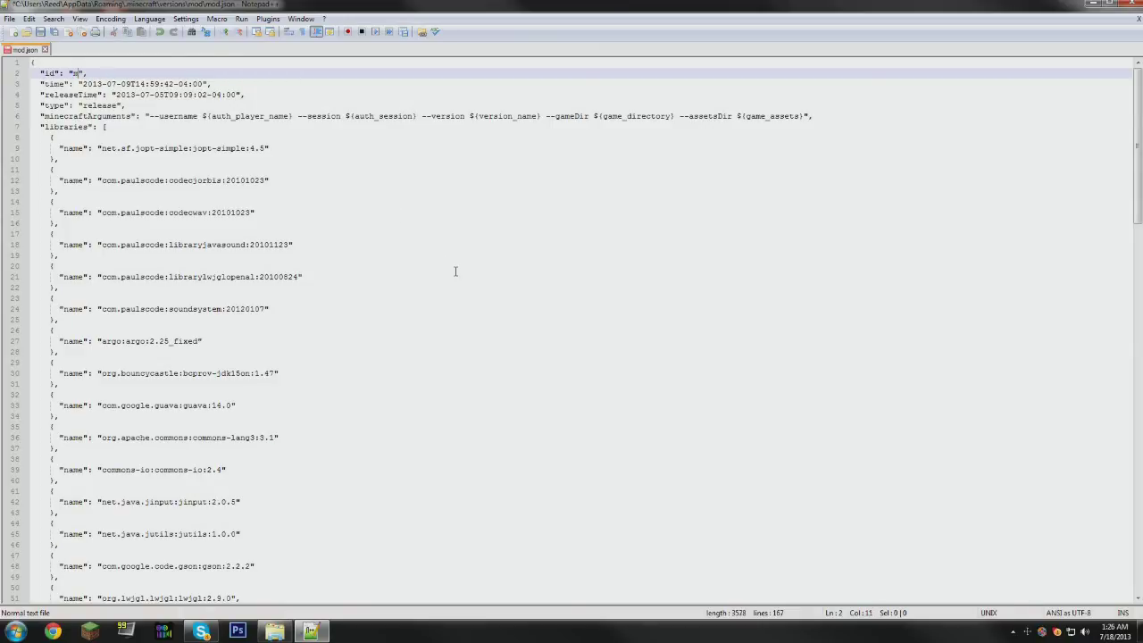
pyautogui.write('od')
pyautogui.click(41, 31)
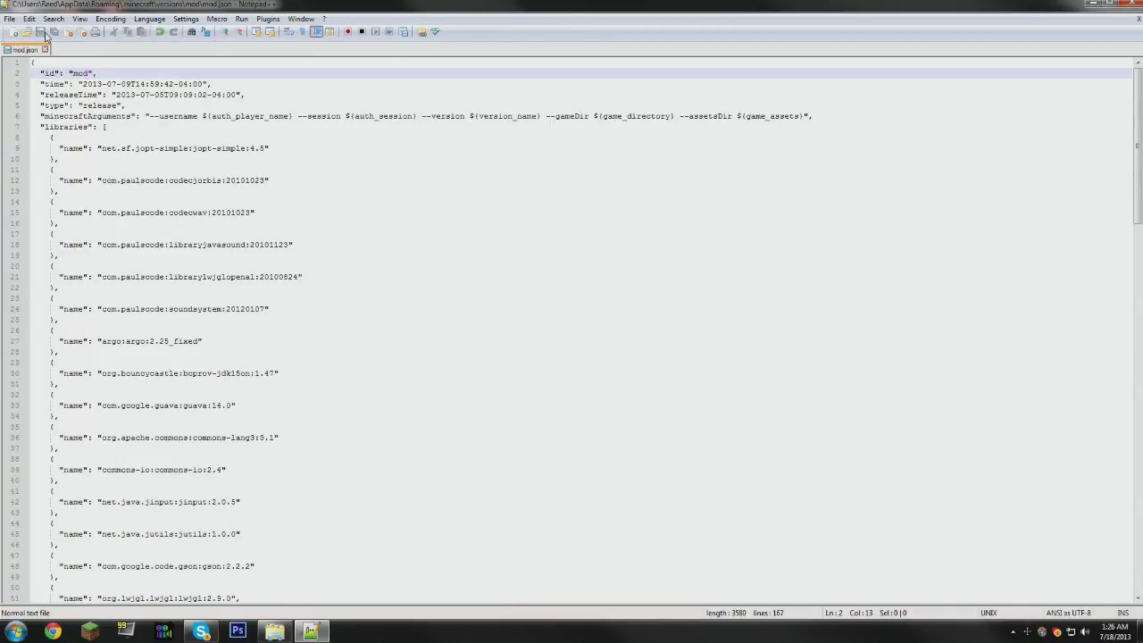
pyautogui.click(1130, 5)
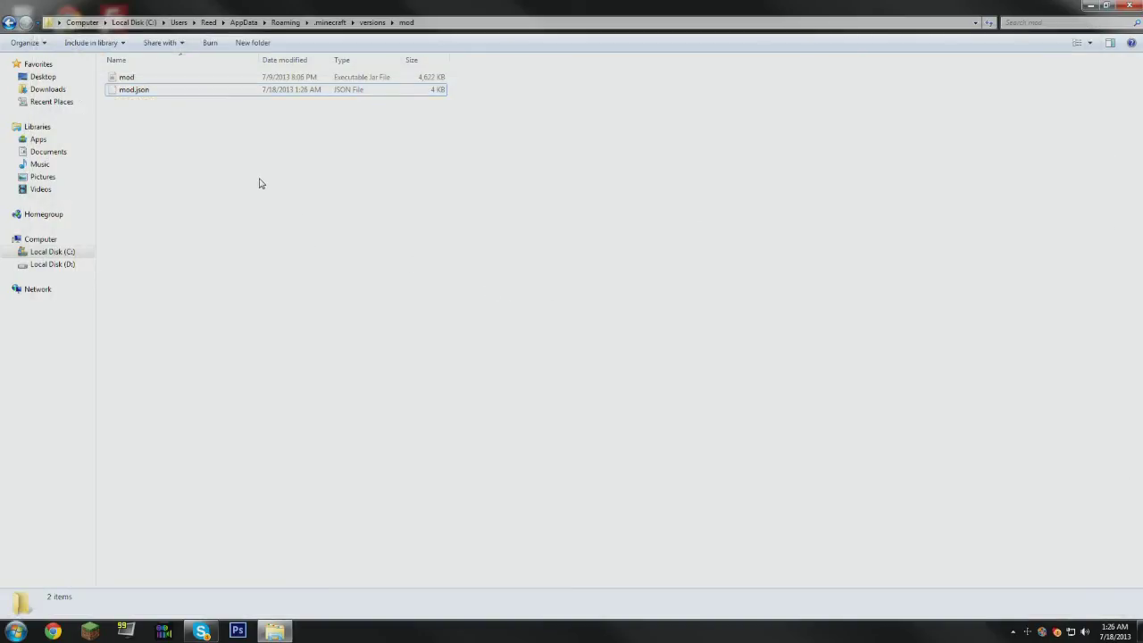
# - Open mod.jar in WinRAR, dismiss the license reminder, and close Explorer
pyautogui.click(126, 78)
pyautogui.rightClick(127, 79)
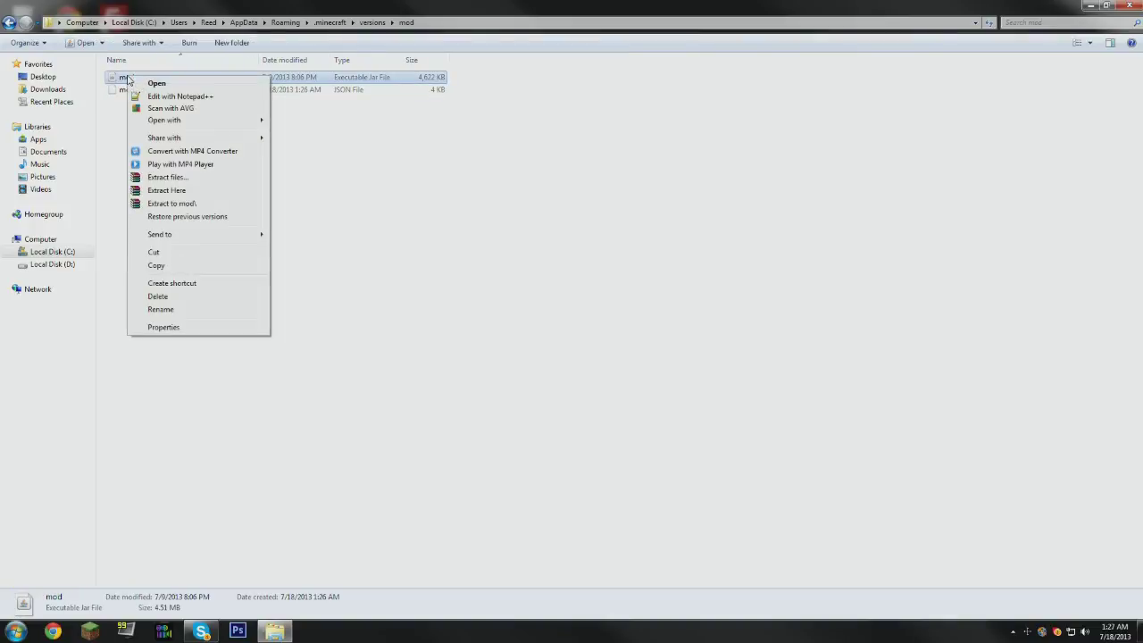
pyautogui.moveTo(221, 126)
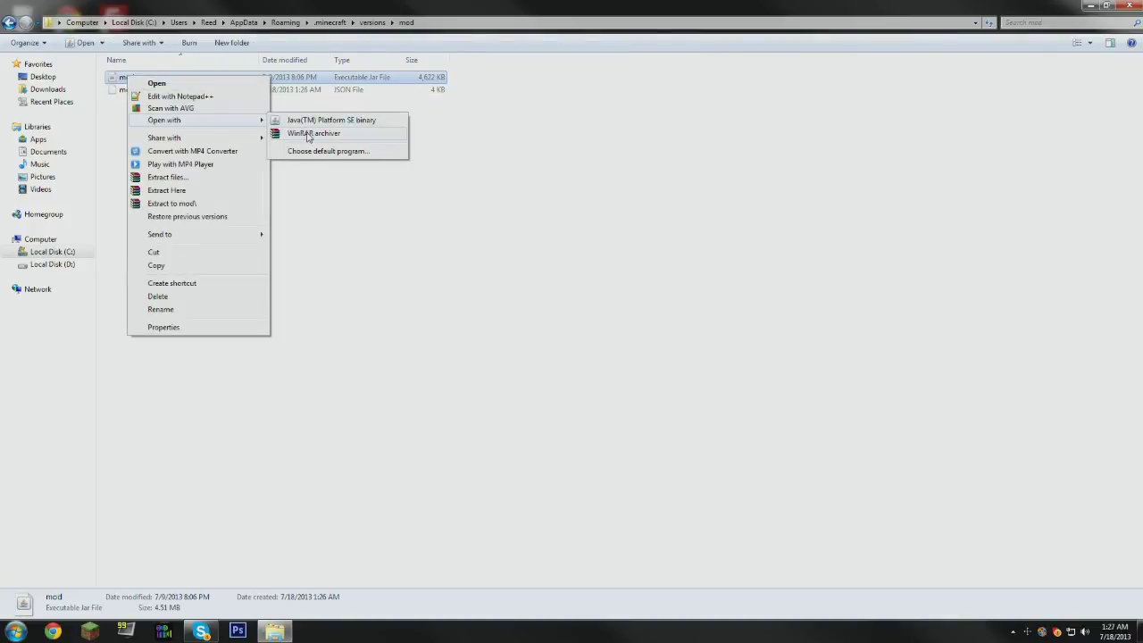
pyautogui.click(308, 134)
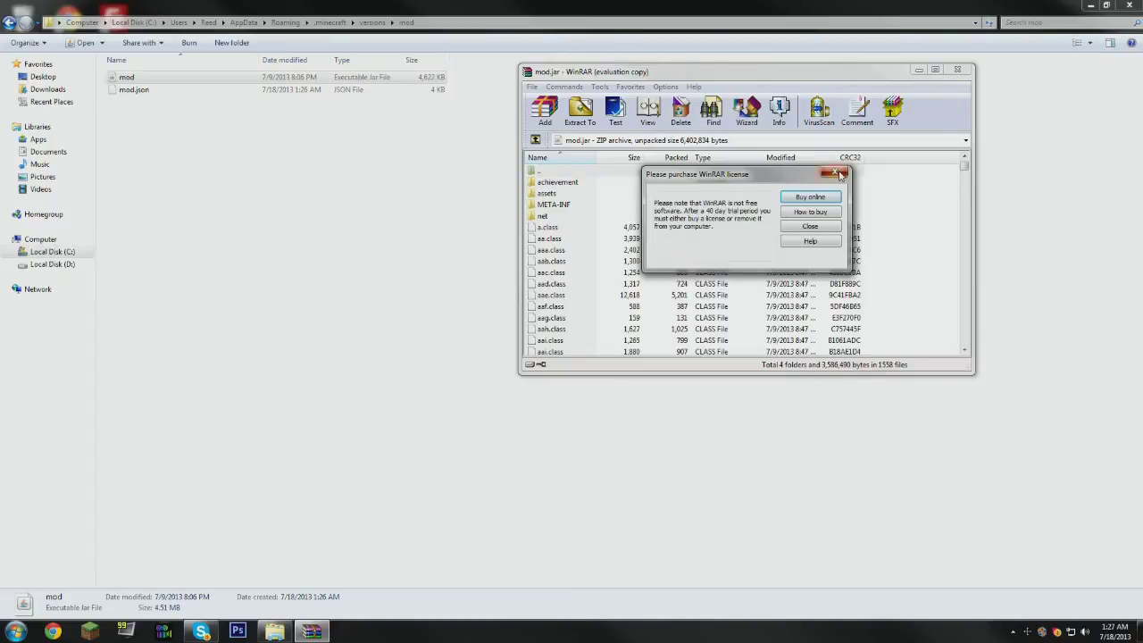
pyautogui.click(834, 172)
pyautogui.click(1129, 4)
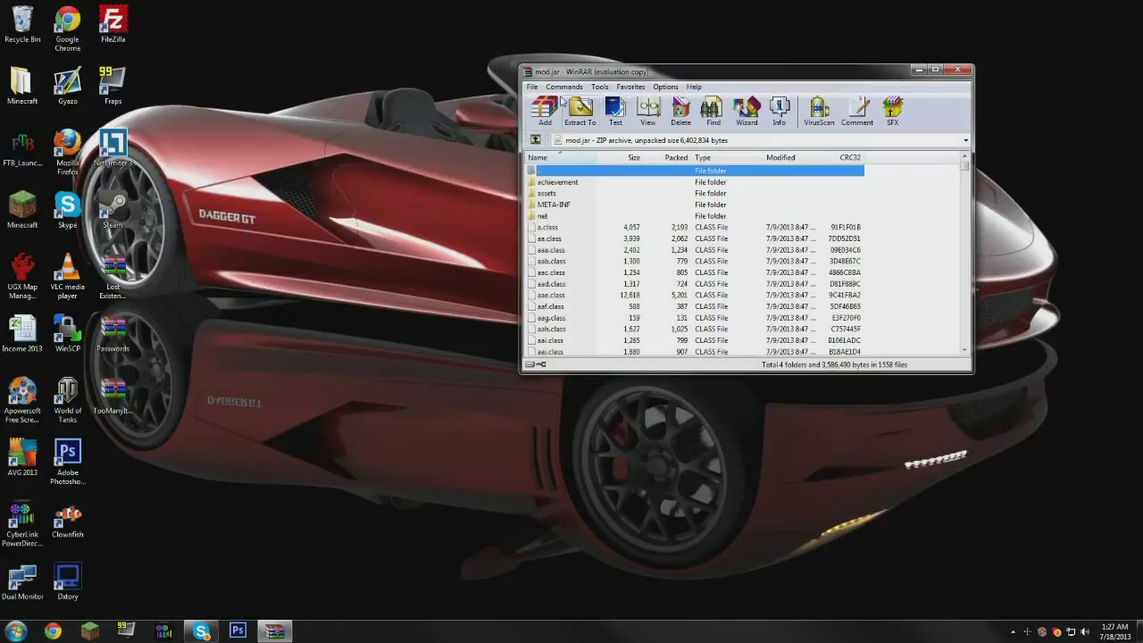
pyautogui.moveTo(606, 77); pyautogui.dragTo(659, 121)
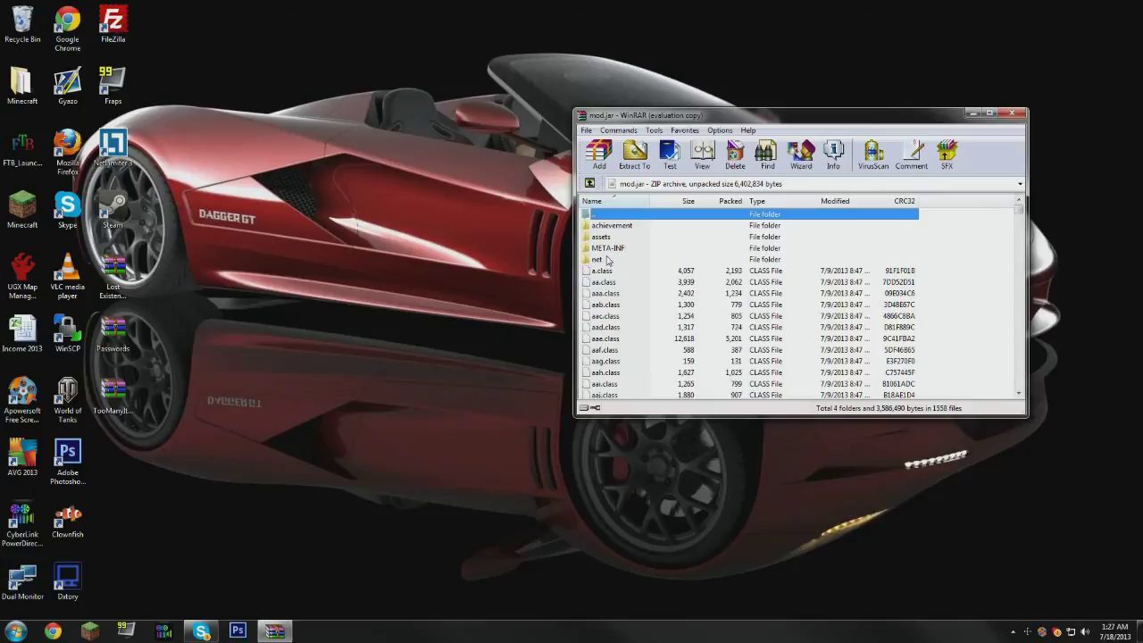
# - Delete the META-INF folder from mod.jar
pyautogui.click(604, 250)
pyautogui.press('Delete')
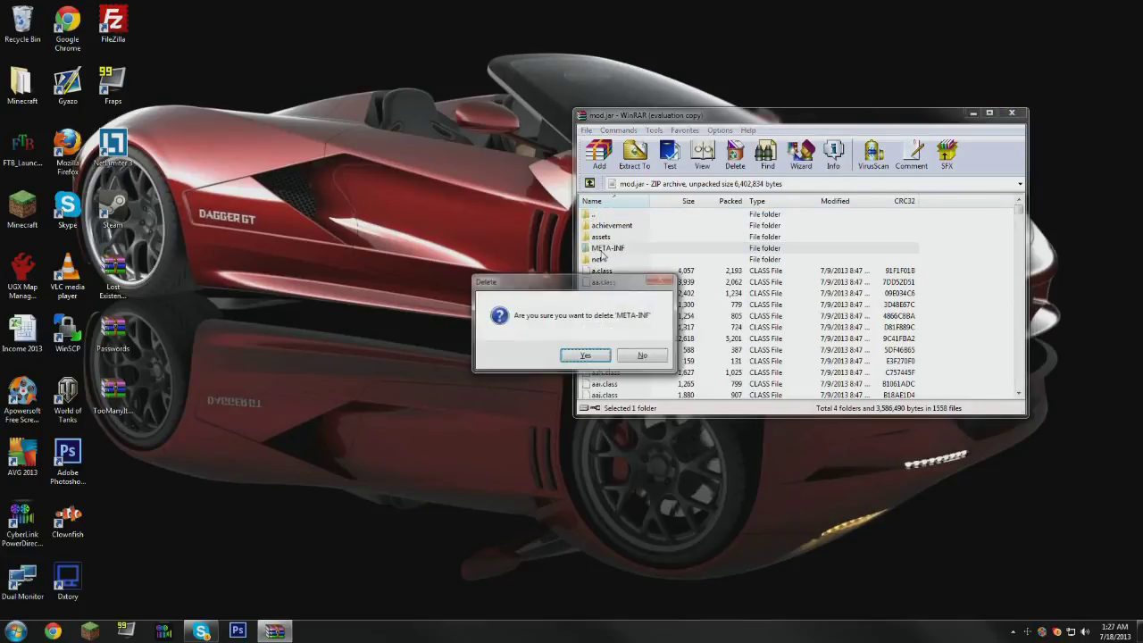
pyautogui.press('Return')
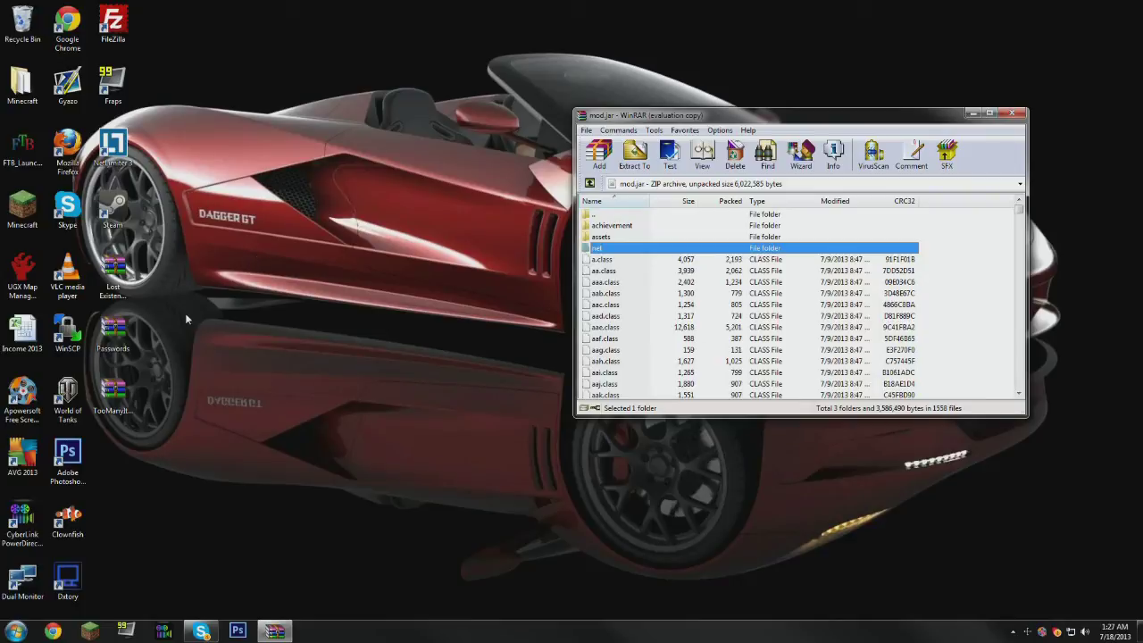
# - Drag all 42 files from the TooManyItems zip into mod.jar, confirm, and close both archives
pyautogui.doubleClick(111, 393)
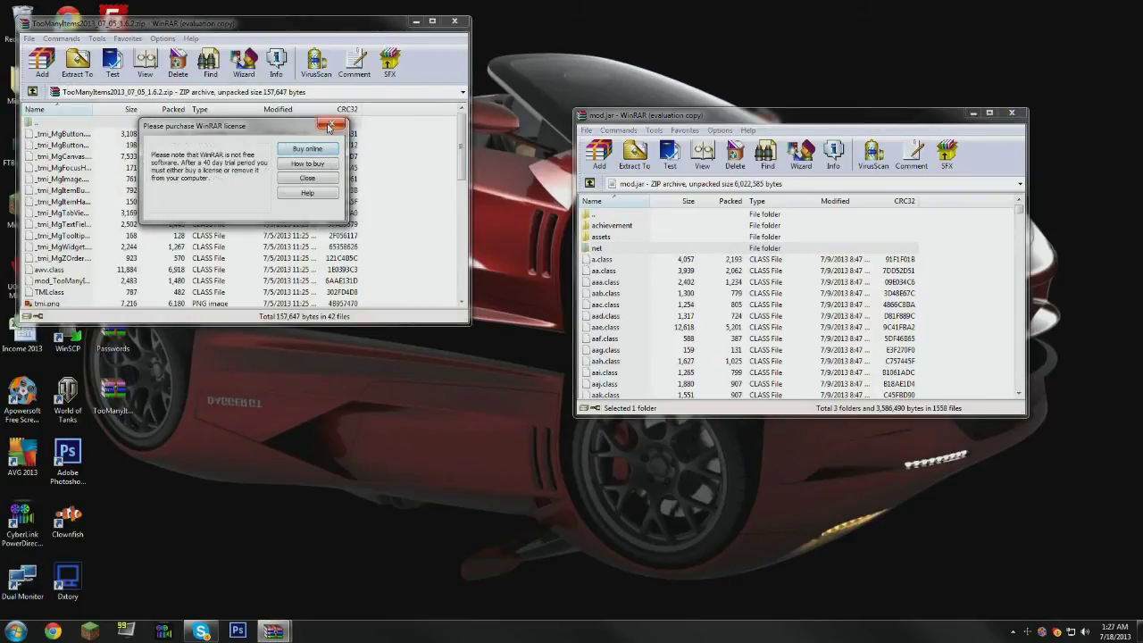
pyautogui.click(328, 126)
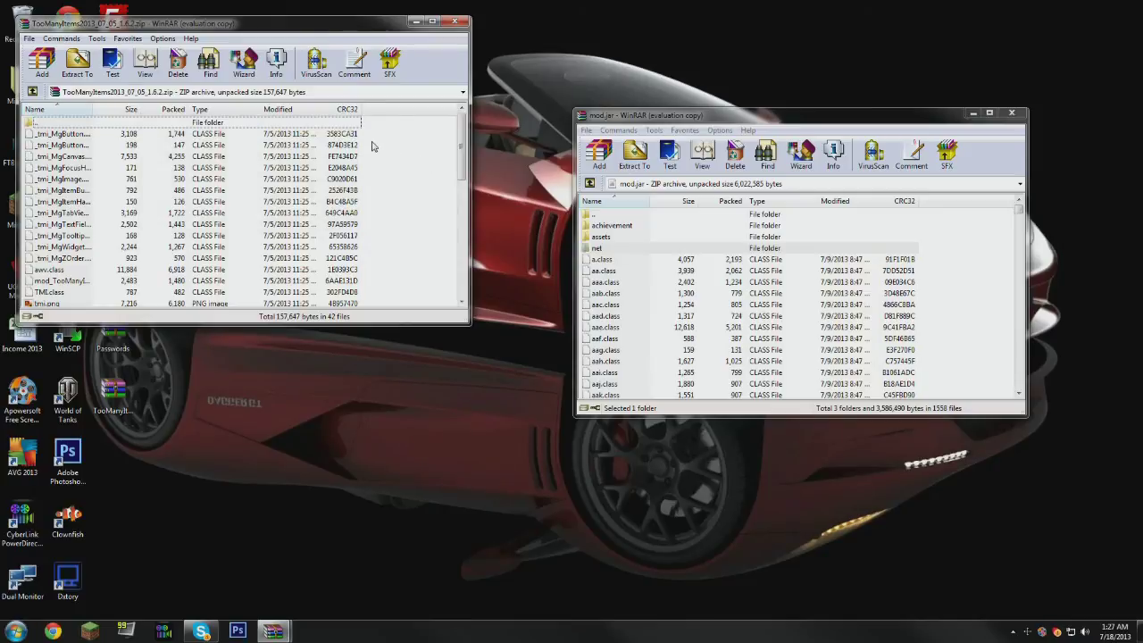
pyautogui.moveTo(328, 150); pyautogui.dragTo(109, 336)
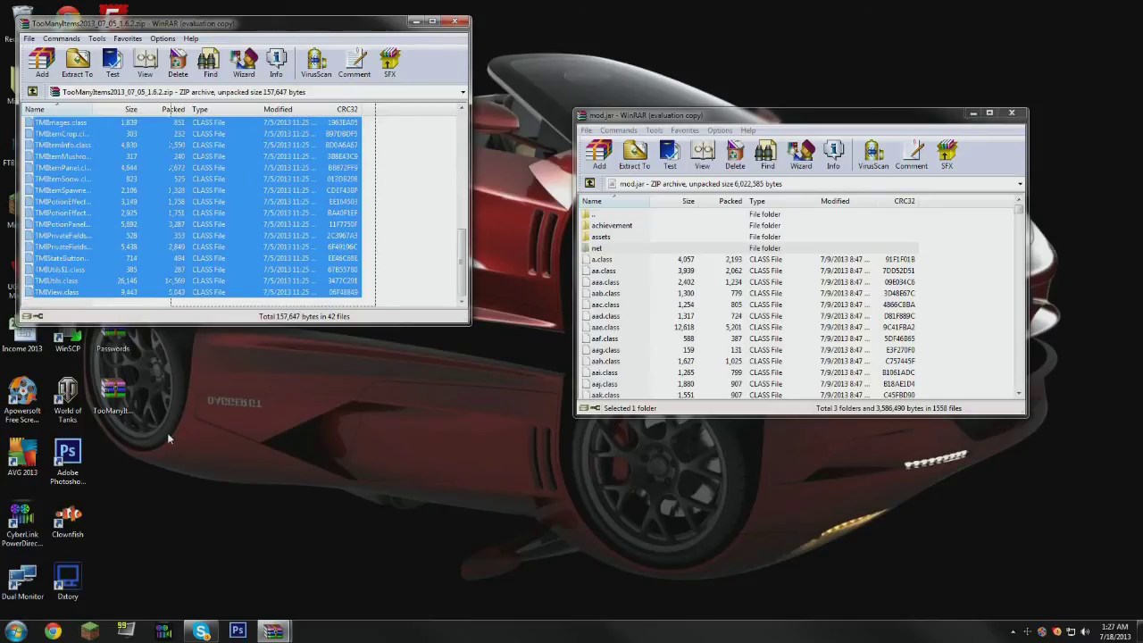
pyautogui.moveTo(94, 208); pyautogui.dragTo(964, 378)
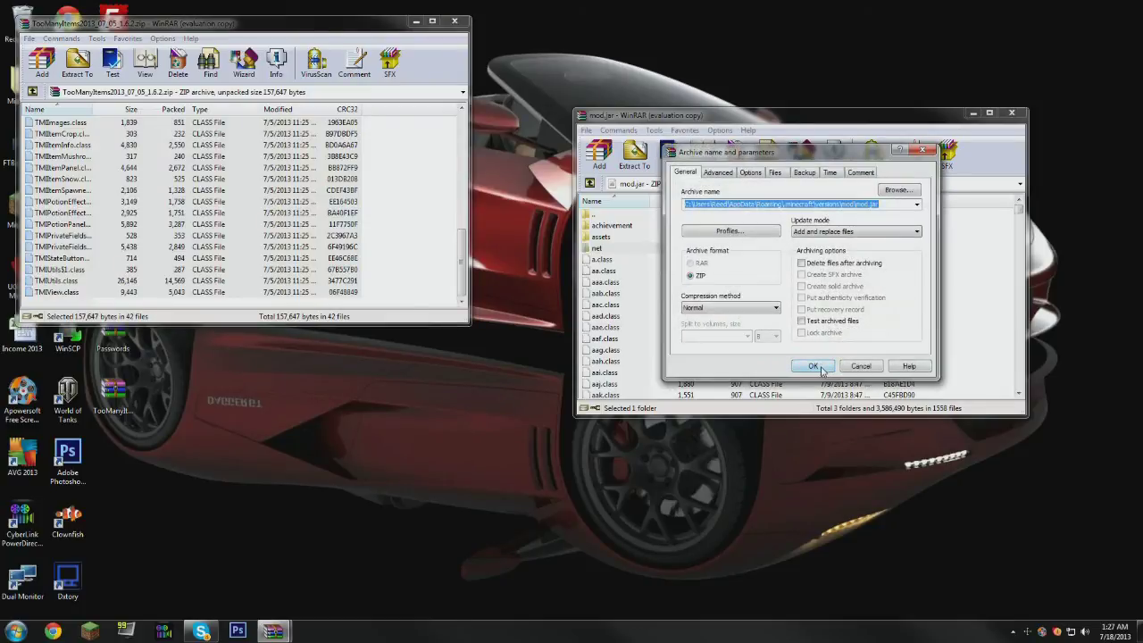
pyautogui.click(813, 367)
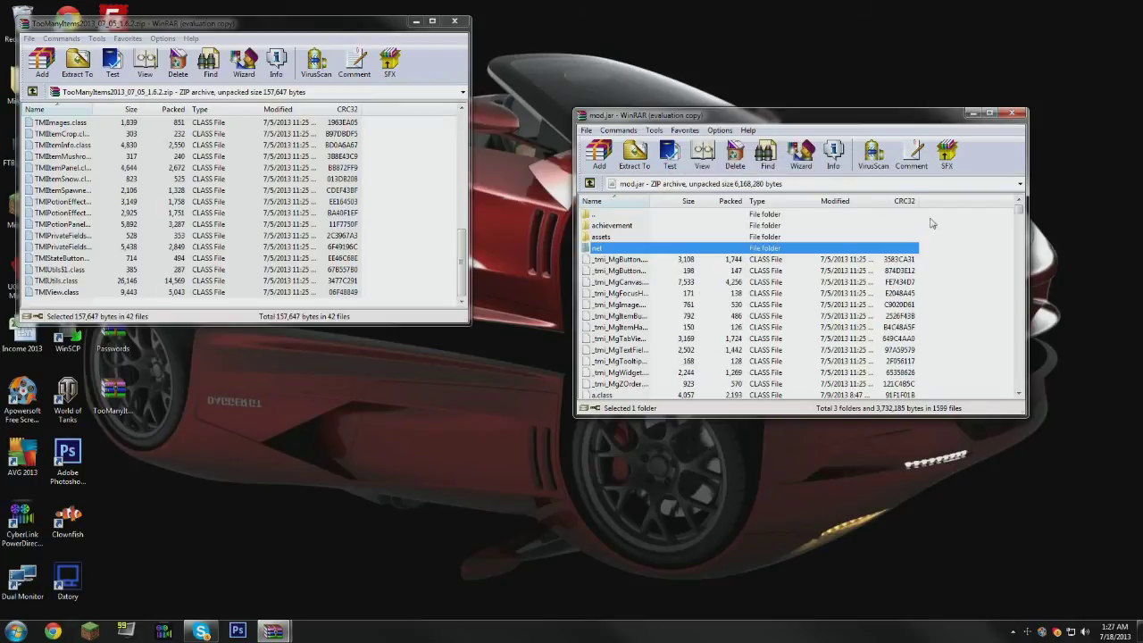
pyautogui.click(1016, 116)
pyautogui.click(455, 21)
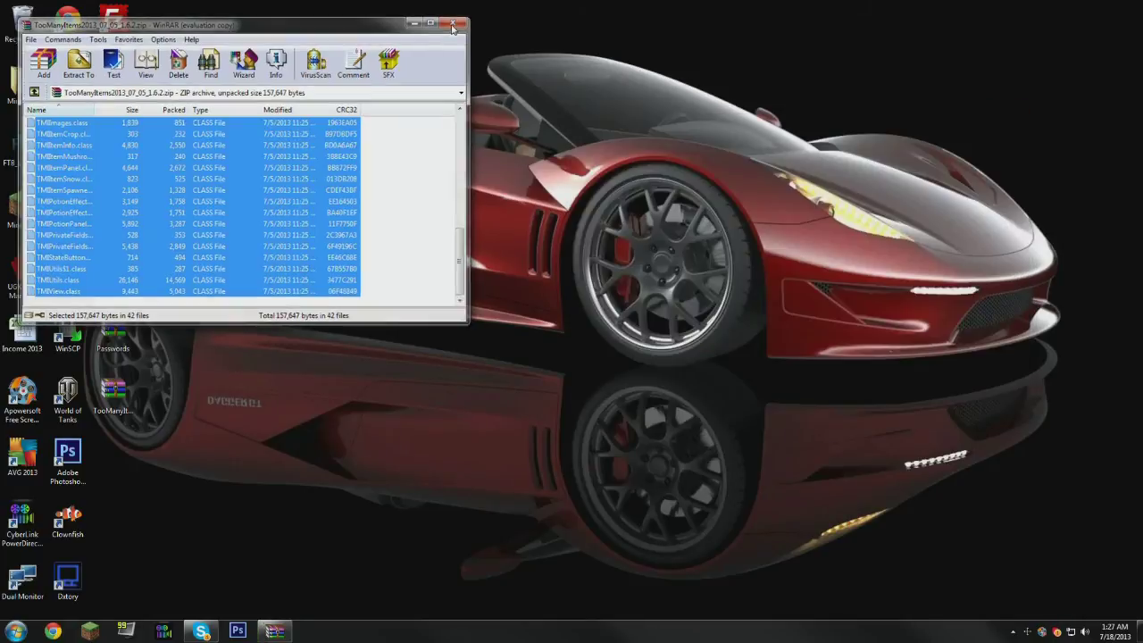
# - In the Minecraft Launcher, create a profile named mod using version release mod
pyautogui.click(90, 631)
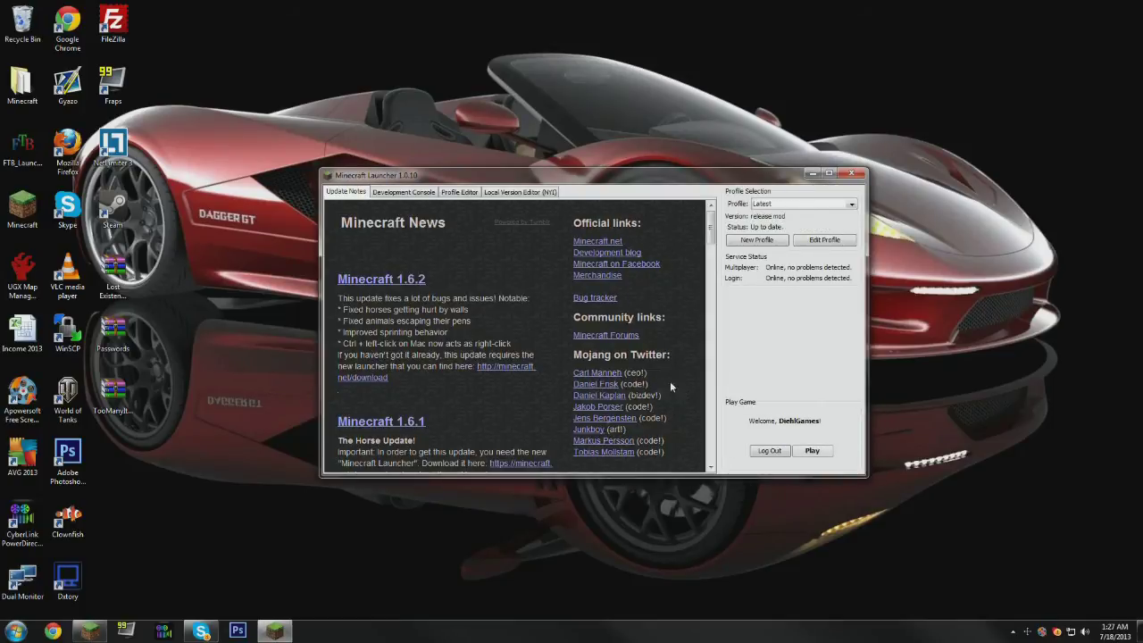
pyautogui.click(762, 241)
pyautogui.hotkey('ctrl', 'a')
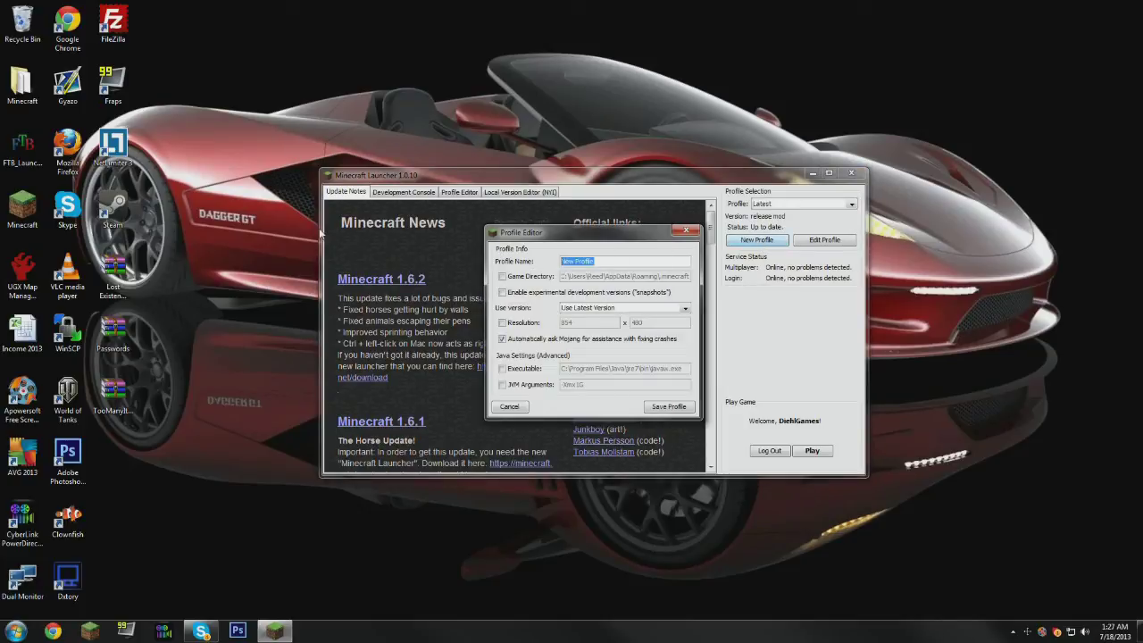
pyautogui.write('mod')
pyautogui.click(594, 313)
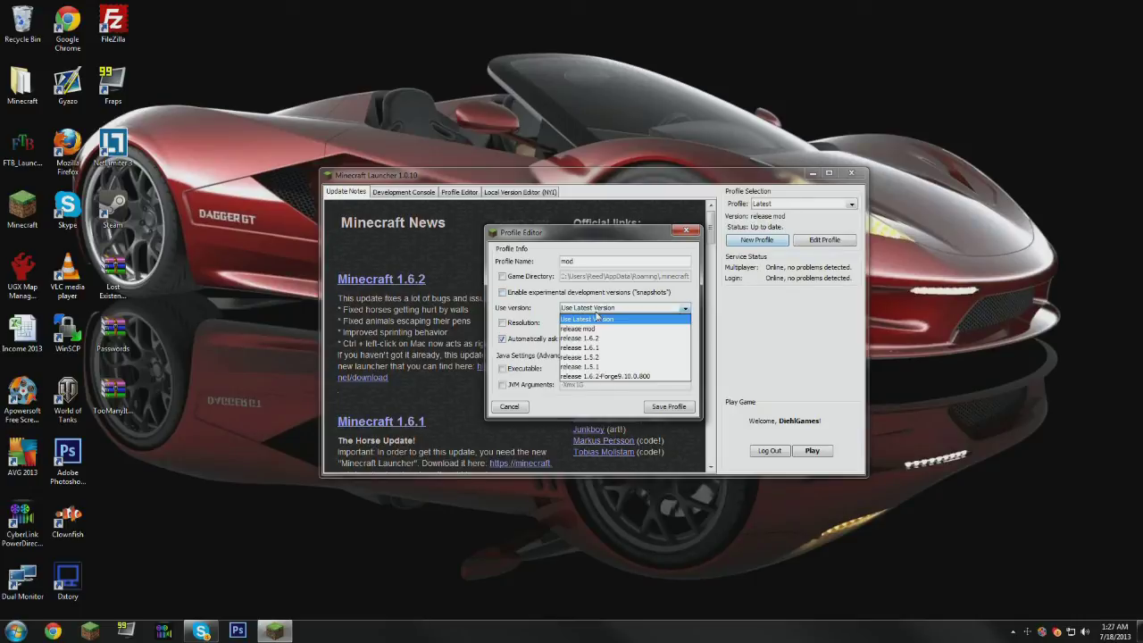
pyautogui.click(609, 329)
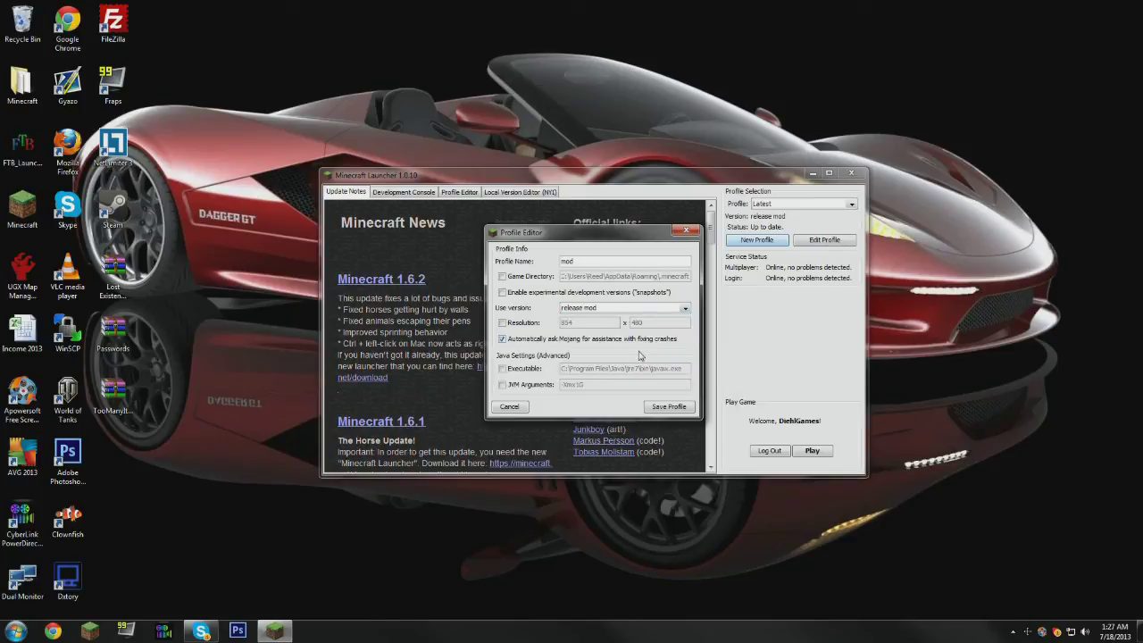
pyautogui.click(675, 407)
# - Select the mod profile, enter the account e-mail and password, and launch the game
pyautogui.click(781, 204)
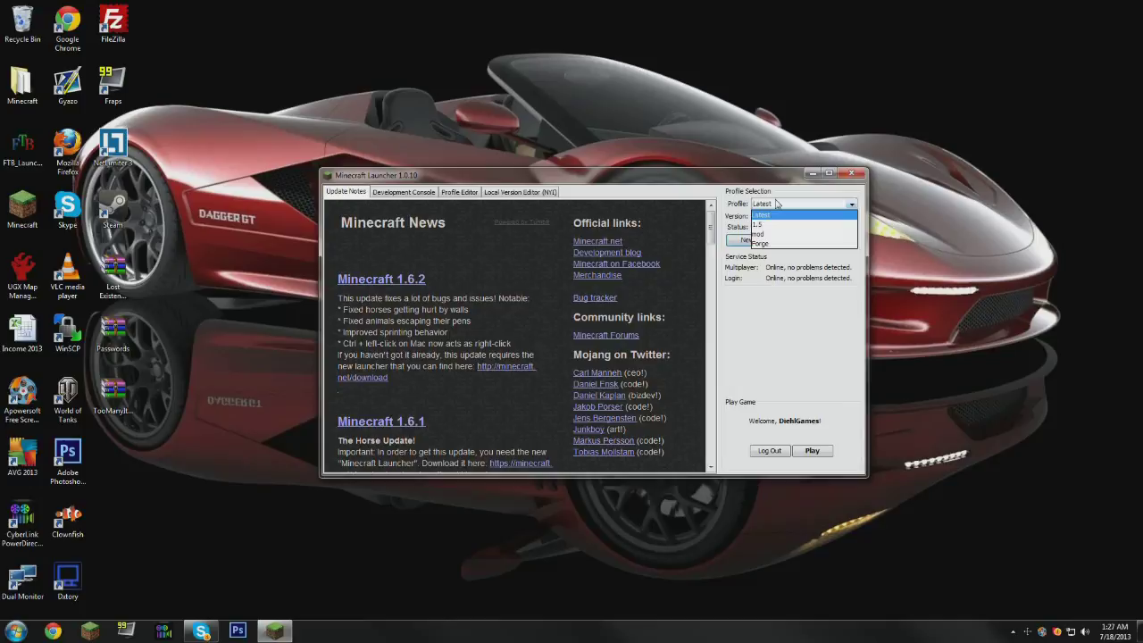
pyautogui.click(778, 239)
pyautogui.click(769, 416)
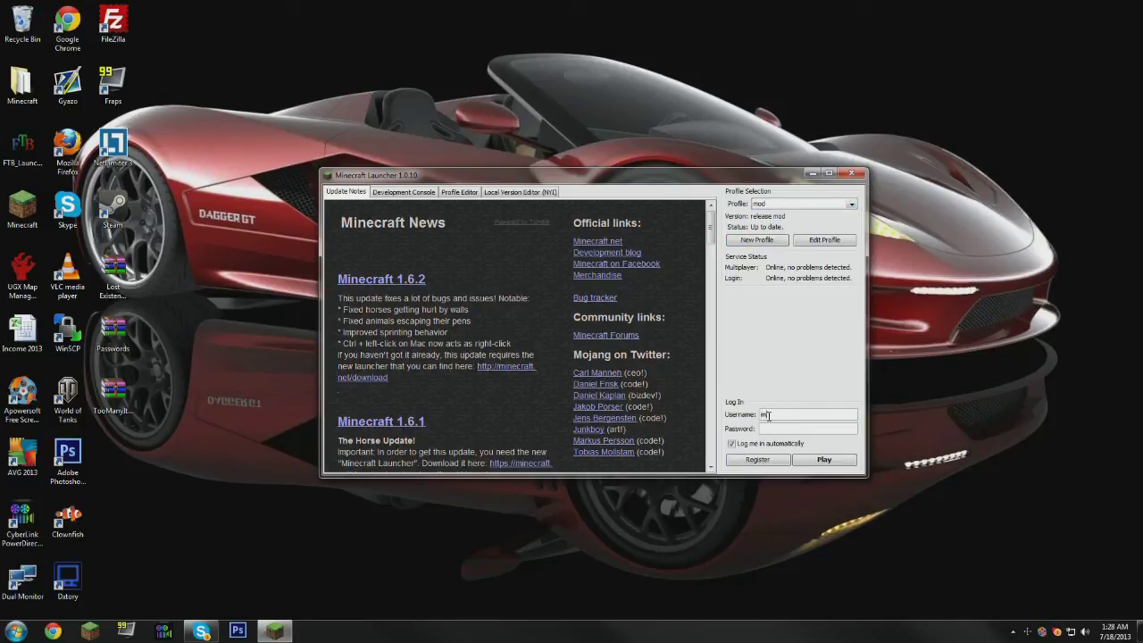
pyautogui.press('Tab')
pyautogui.write('********')
pyautogui.press('Return')
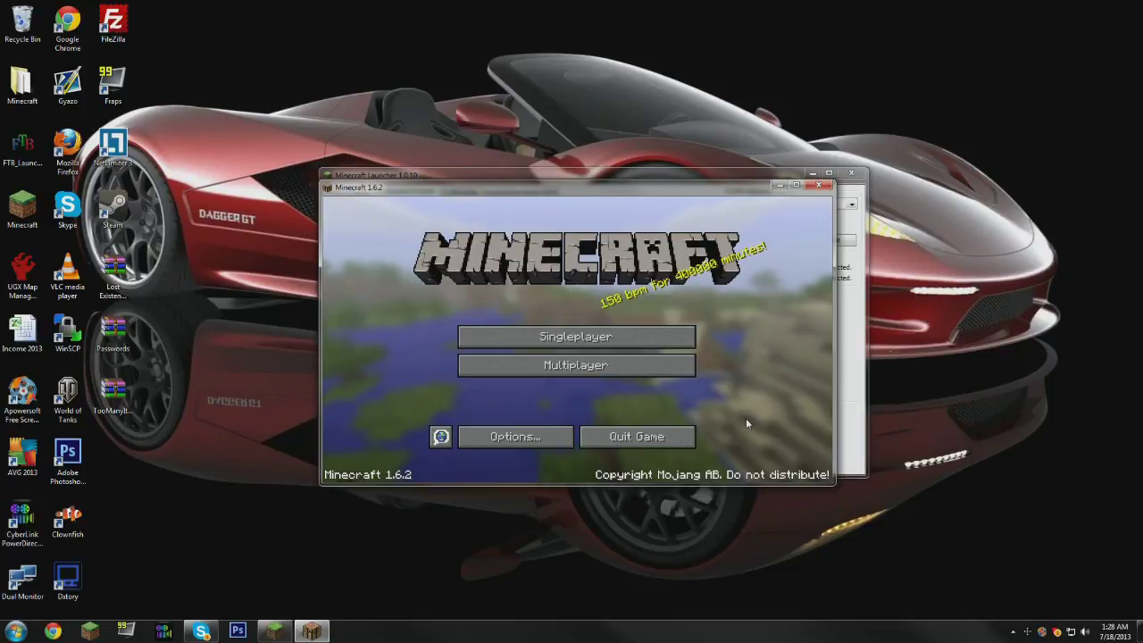
# - Load the singleplayer world, page through the TooManyItems panel in the inventory, then resume play
pyautogui.click(576, 337)
pyautogui.doubleClick(495, 270)
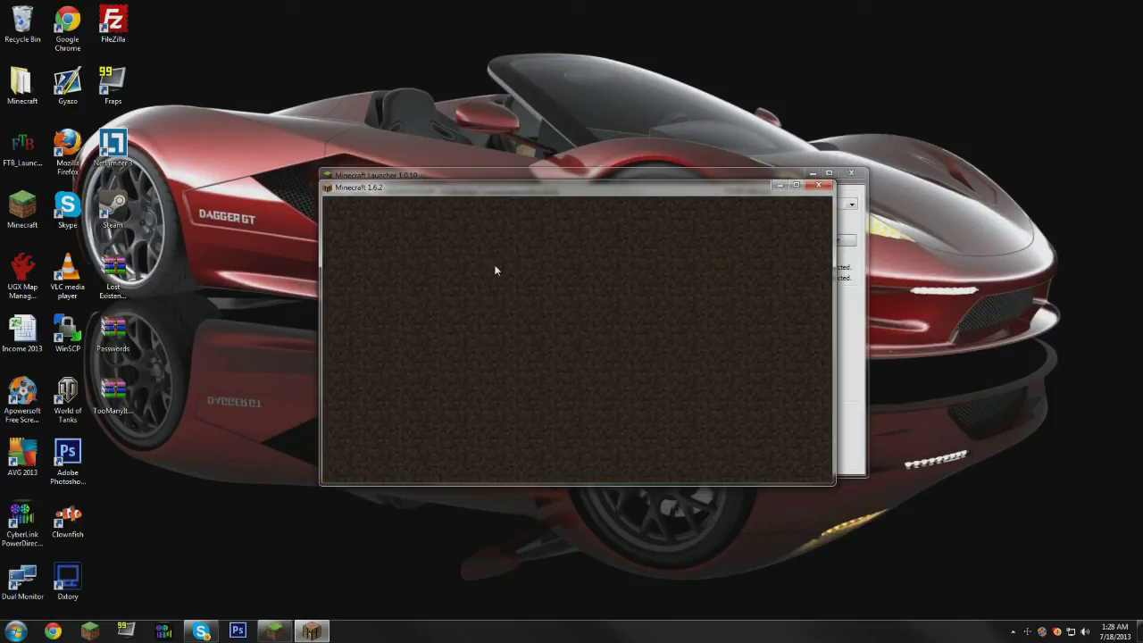
pyautogui.press('e')
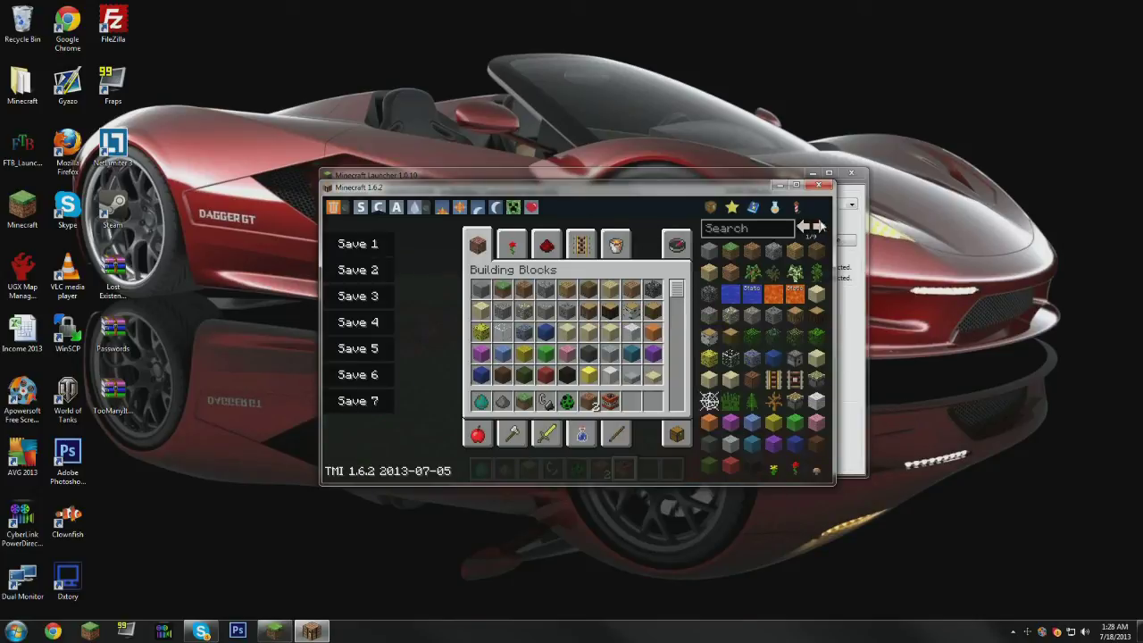
pyautogui.click(820, 228)
pyautogui.click(820, 228)
pyautogui.click(820, 228)
pyautogui.click(820, 228)
pyautogui.click(819, 229)
pyautogui.click(819, 228)
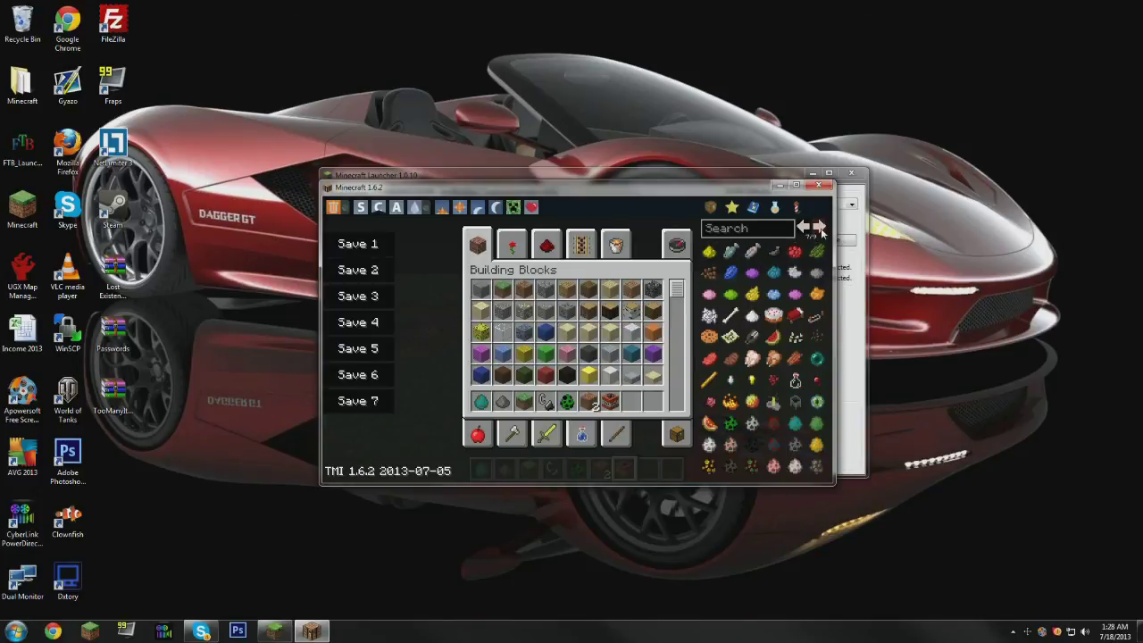
pyautogui.click(820, 228)
pyautogui.click(820, 229)
pyautogui.press('e')
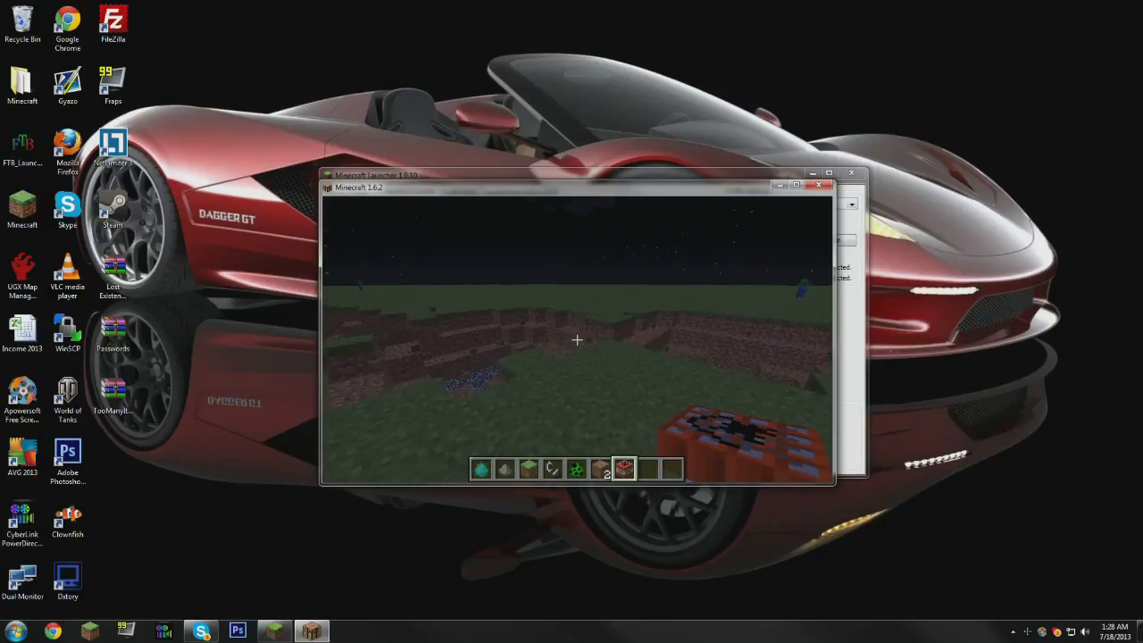
pyautogui.press('w')
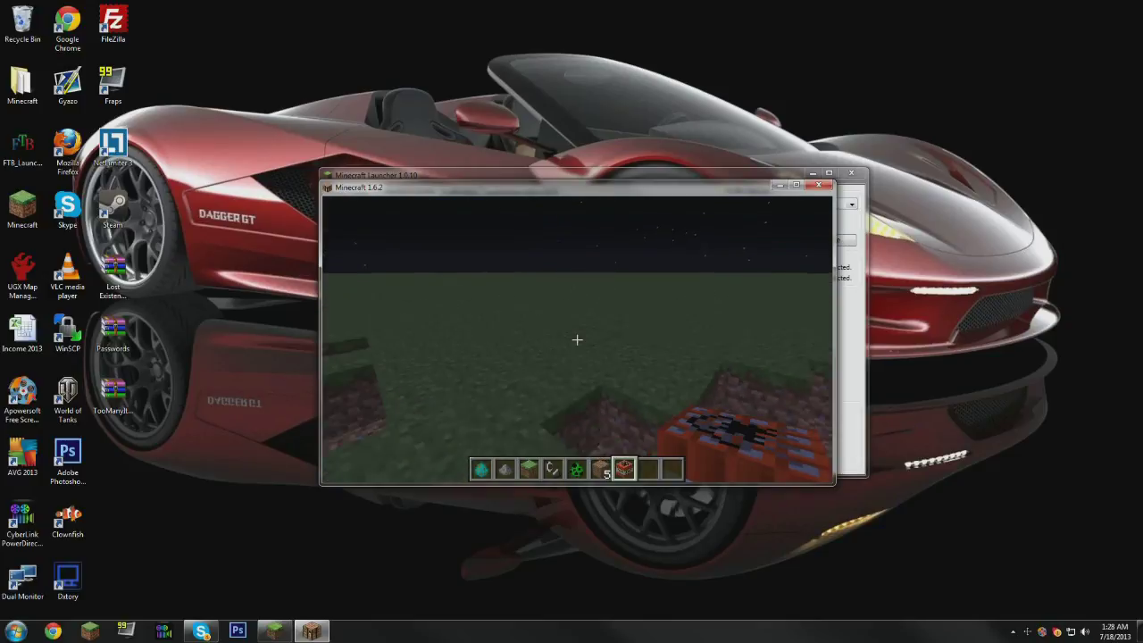